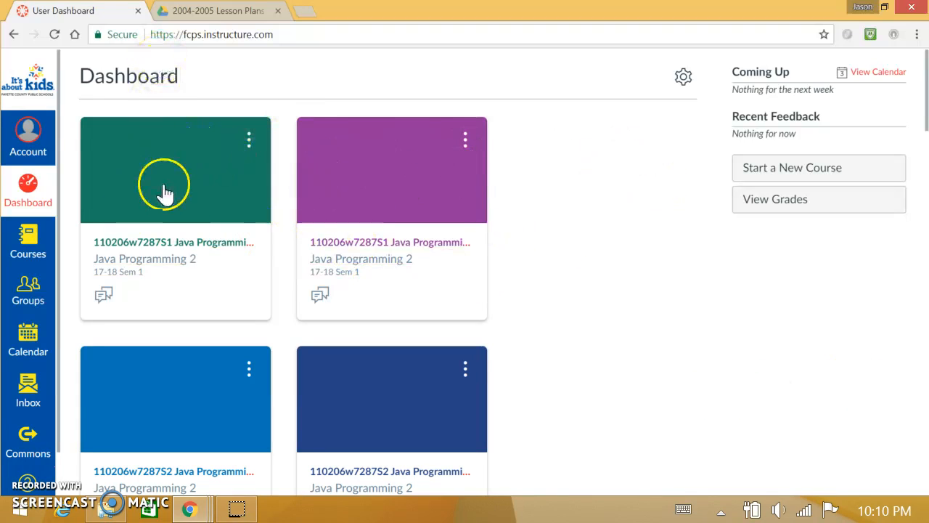
Open the Algebra 1 Sandbox course from the dashboard.
scroll(584, 279, down, 6)
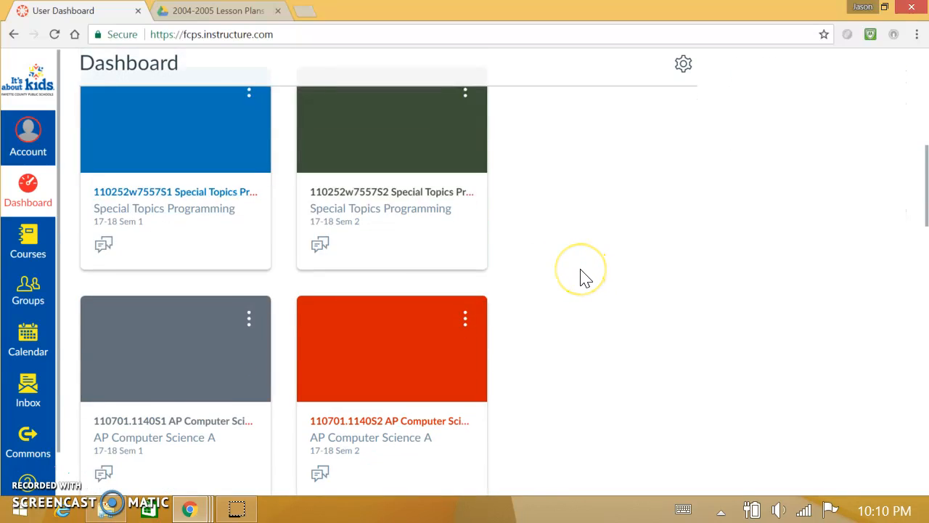
scroll(584, 280, down, 10)
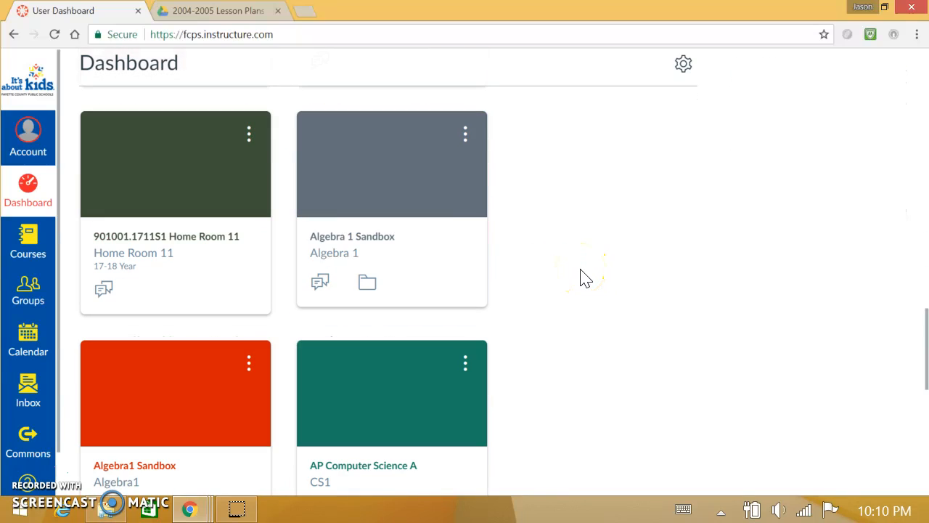
click(331, 252)
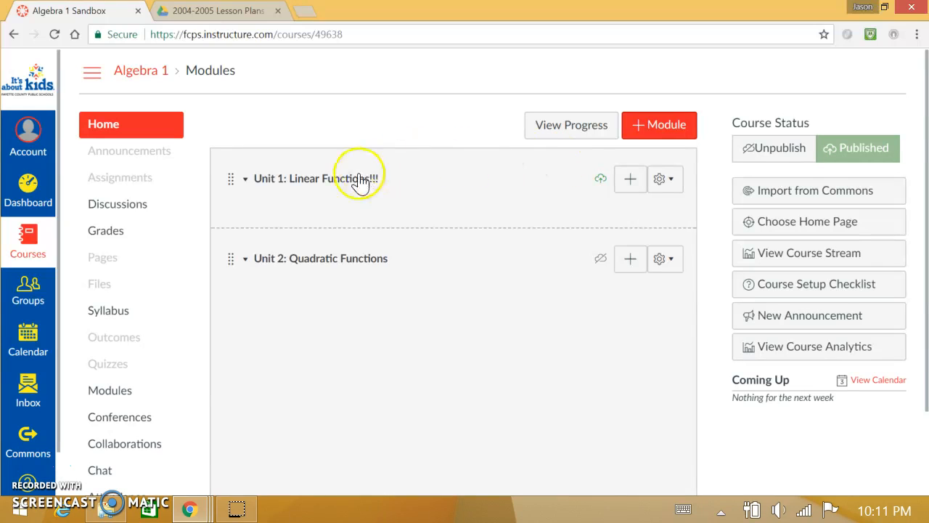
Begin adding an item to Unit 1: Linear Functions!!!, choosing File as the type and a new file as the source.
click(641, 182)
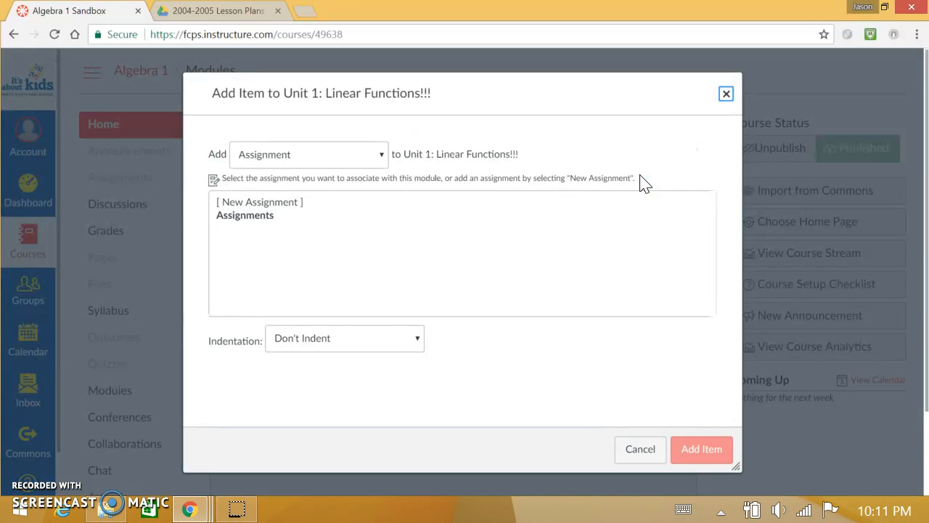
click(354, 159)
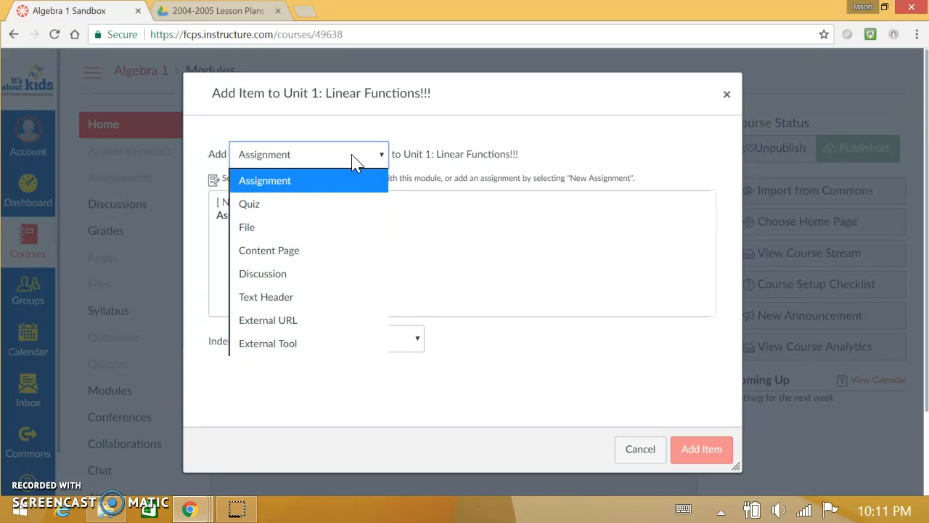
click(321, 159)
click(321, 160)
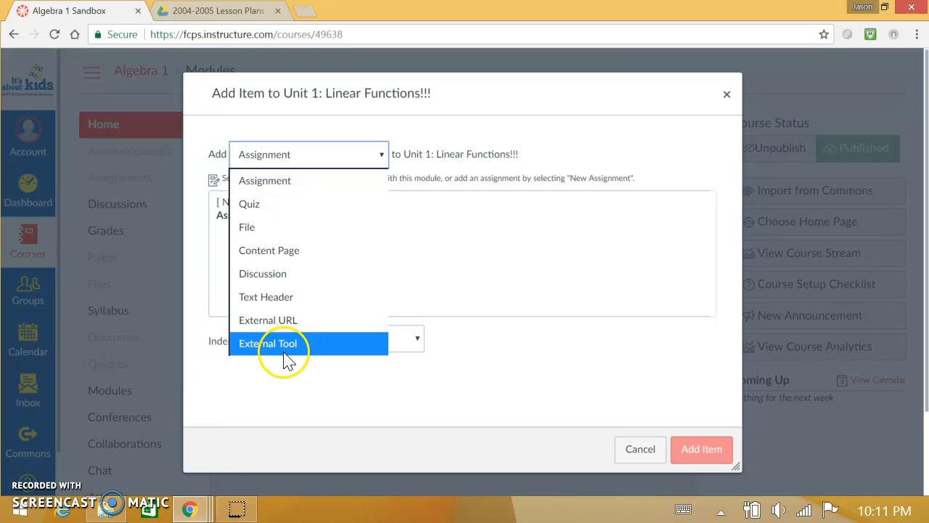
click(270, 227)
click(247, 203)
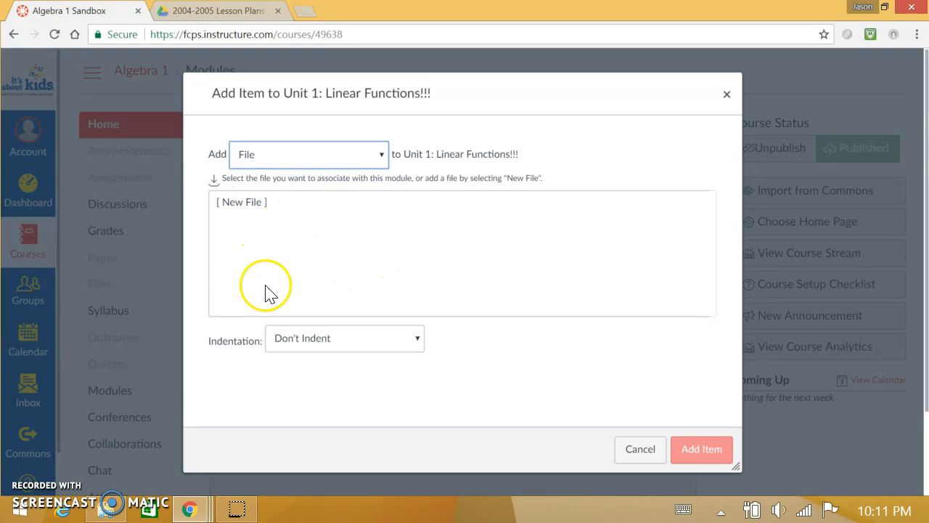
click(245, 204)
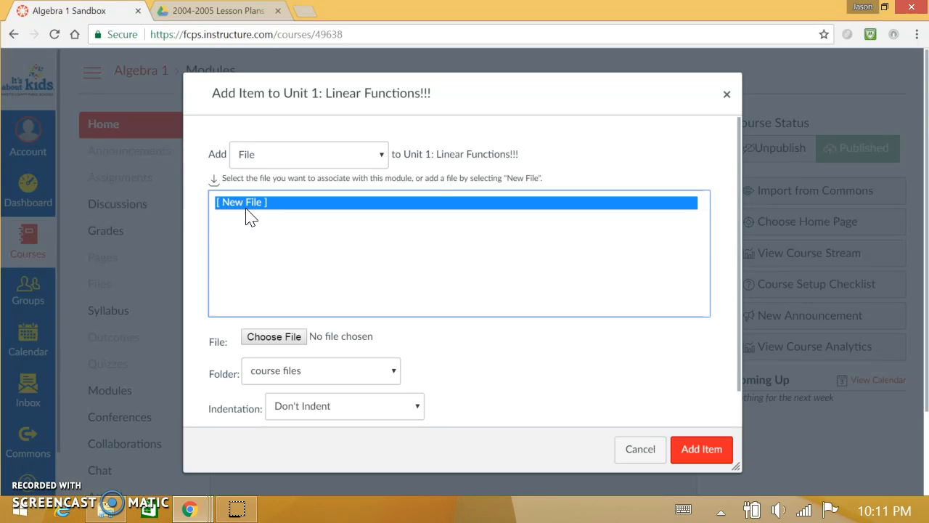
Upload HW1.1ComputerTerms from the SchoolStuff folder into course files and add it to the Unit 1 module.
scroll(280, 244, down, 1)
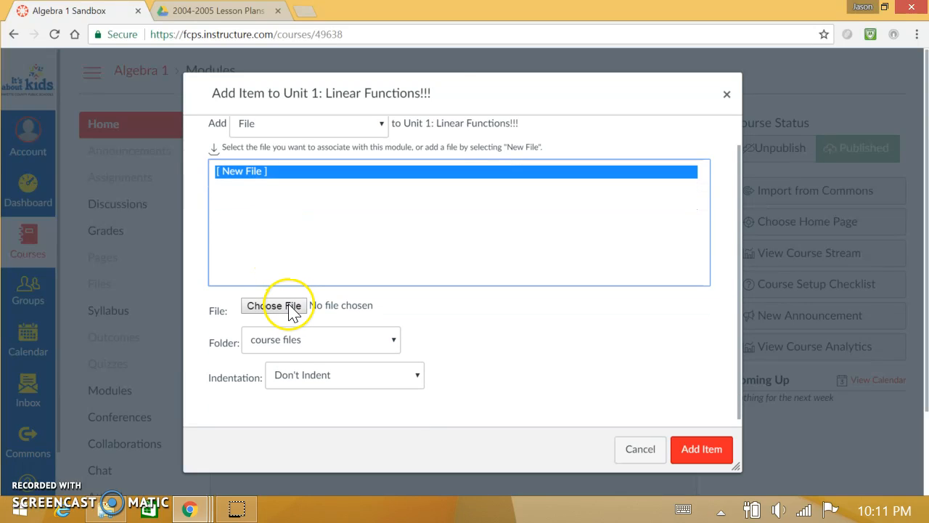
click(290, 306)
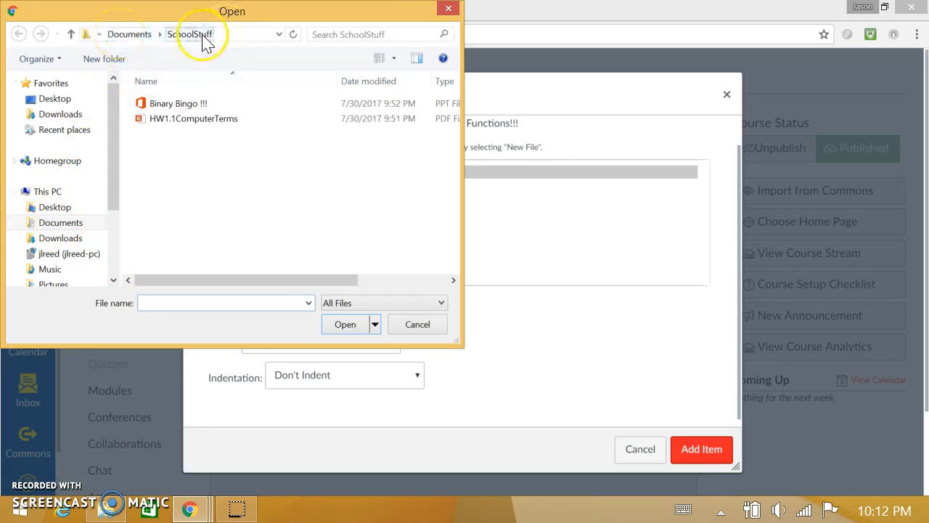
click(429, 119)
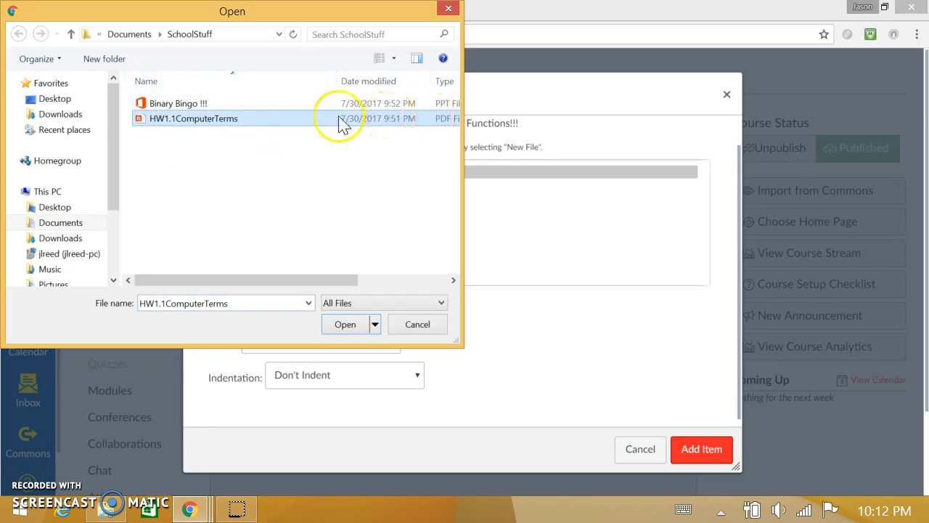
double_click(209, 128)
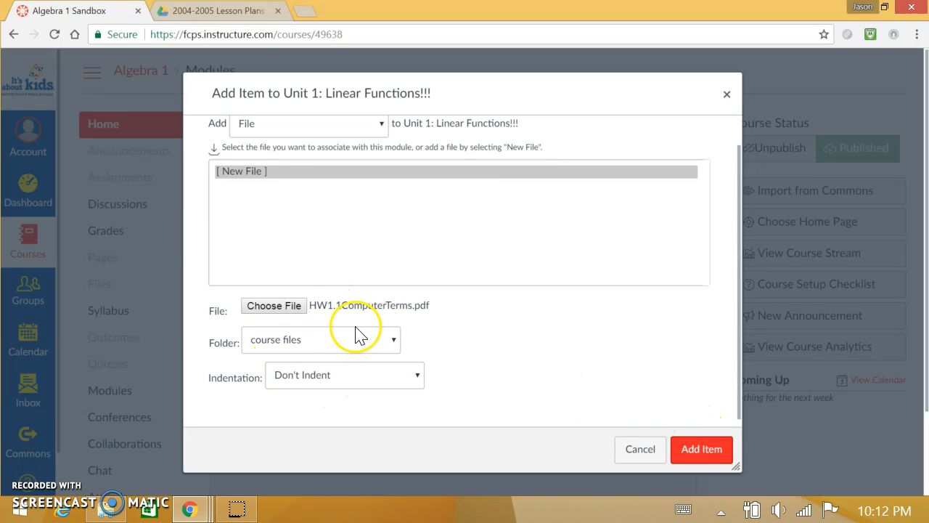
click(702, 447)
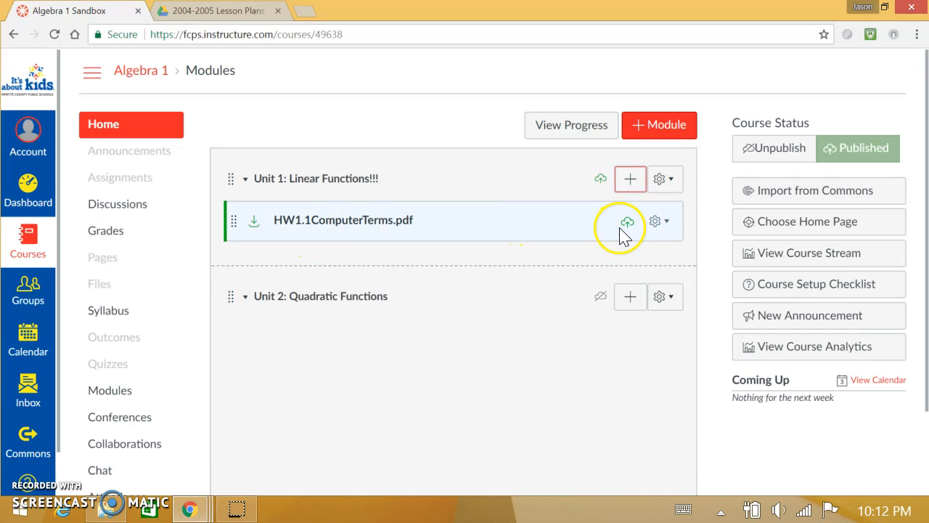
Preview the contents of HW1.1ComputerTerms.pdf from the module and return to the modules page.
click(353, 225)
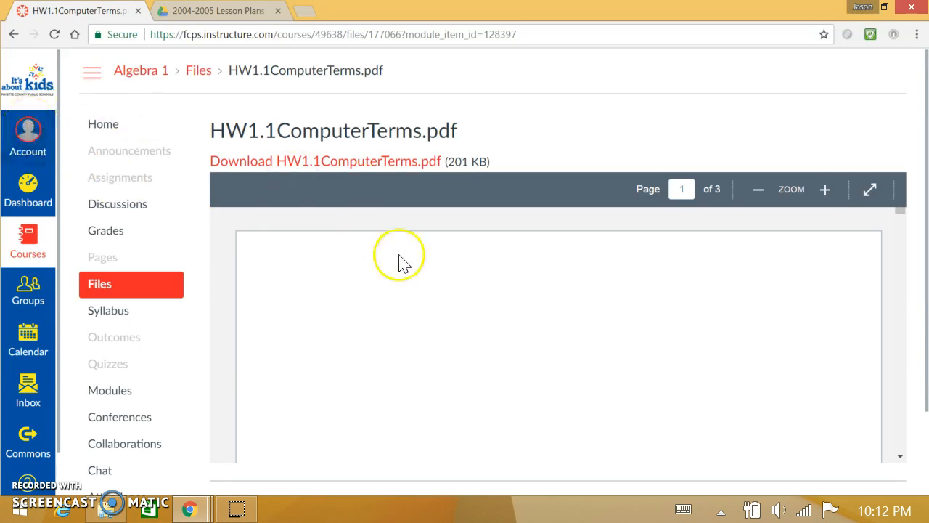
scroll(527, 344, down, 2)
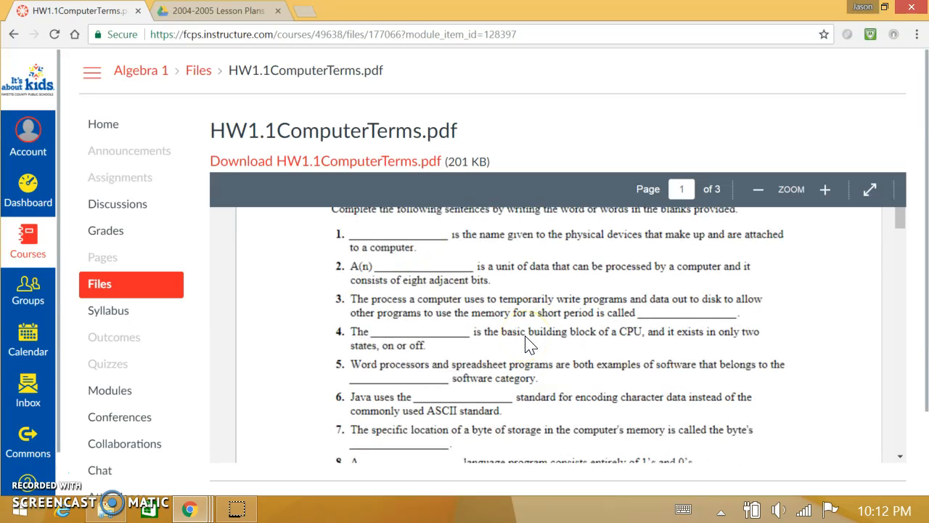
scroll(528, 344, down, 2)
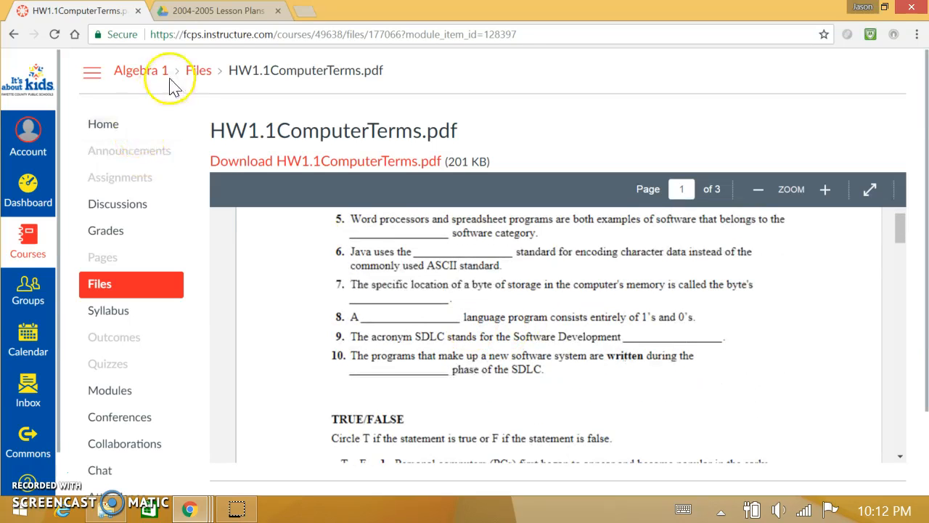
click(13, 34)
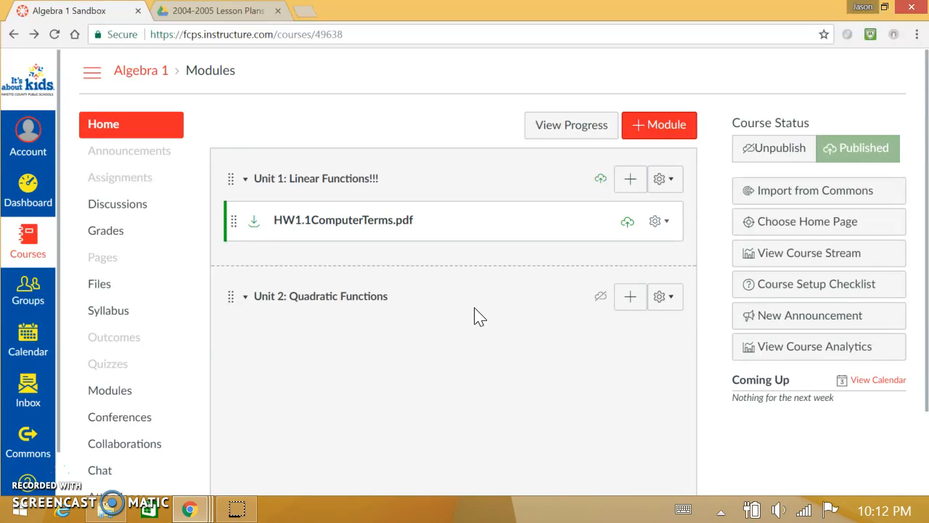
Indent the HW1.1ComputerTerms.pdf item by one level and change its title to "Your First Homework".
click(658, 226)
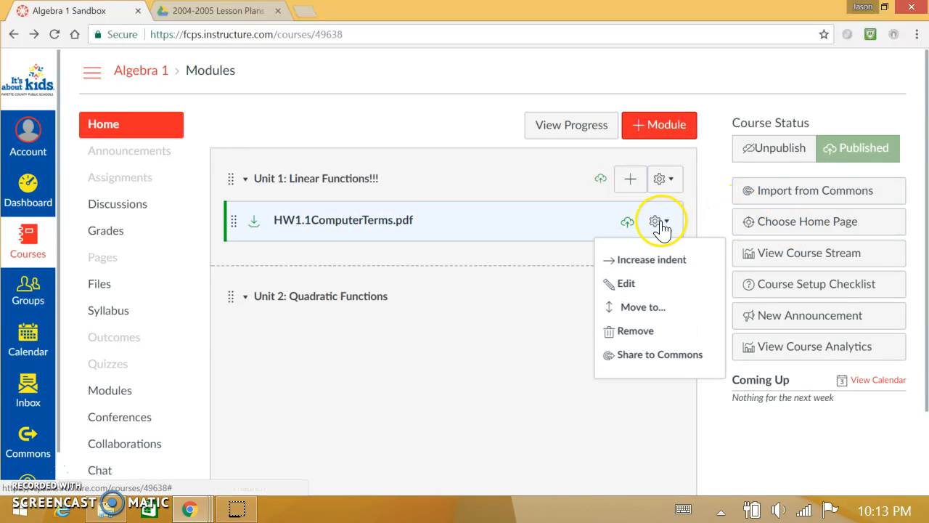
click(653, 261)
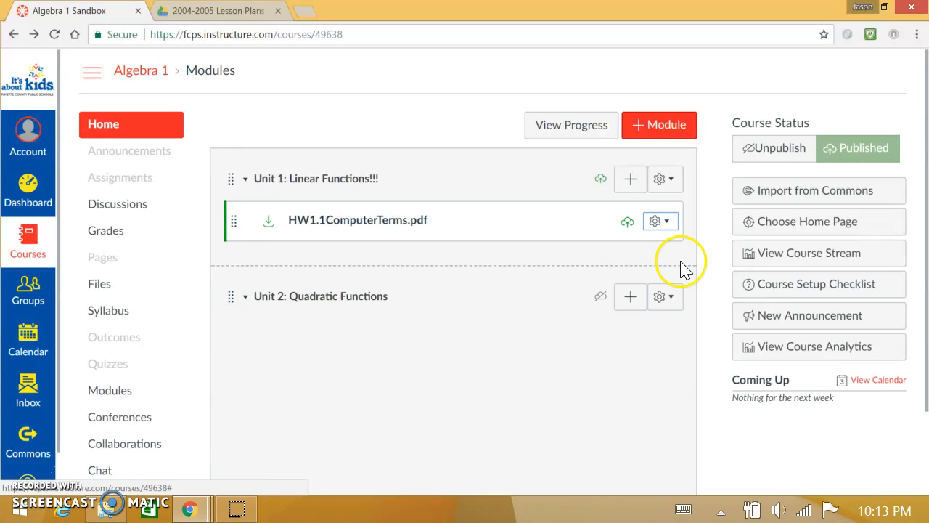
click(657, 223)
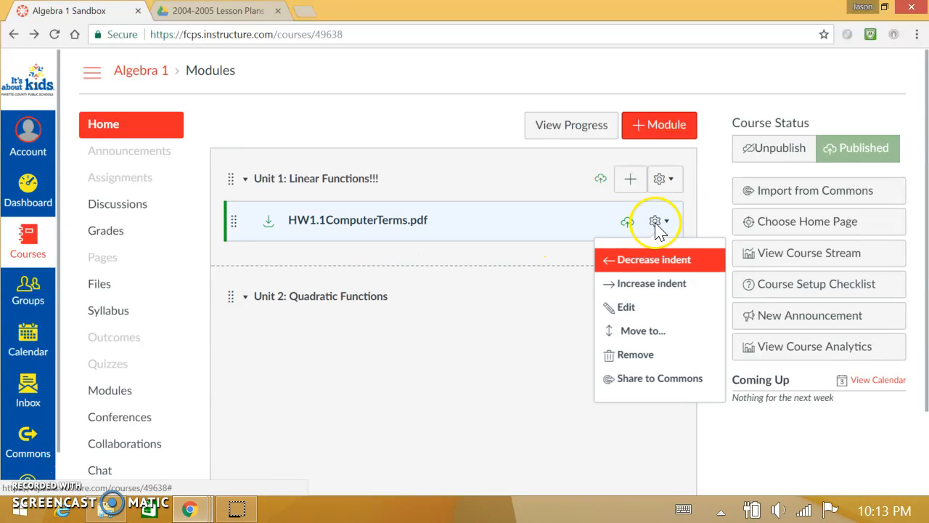
click(653, 308)
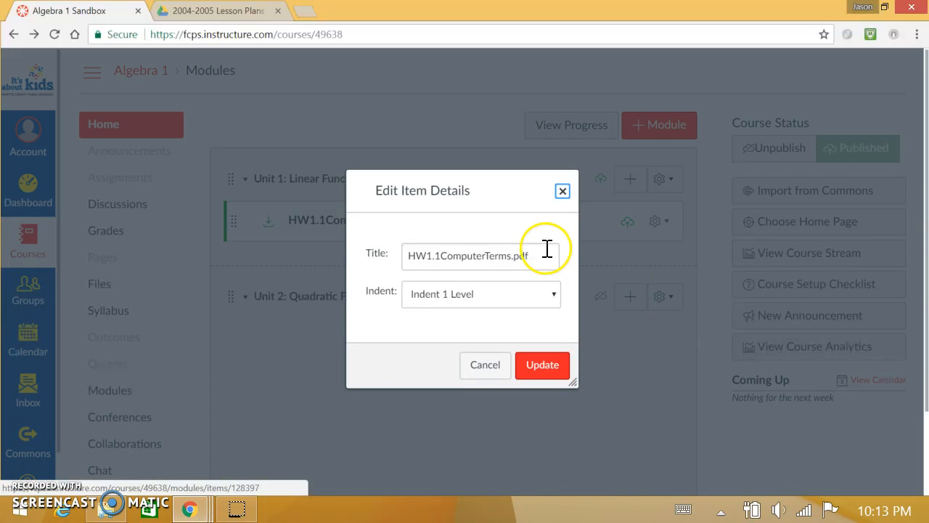
drag(533, 259, 339, 231)
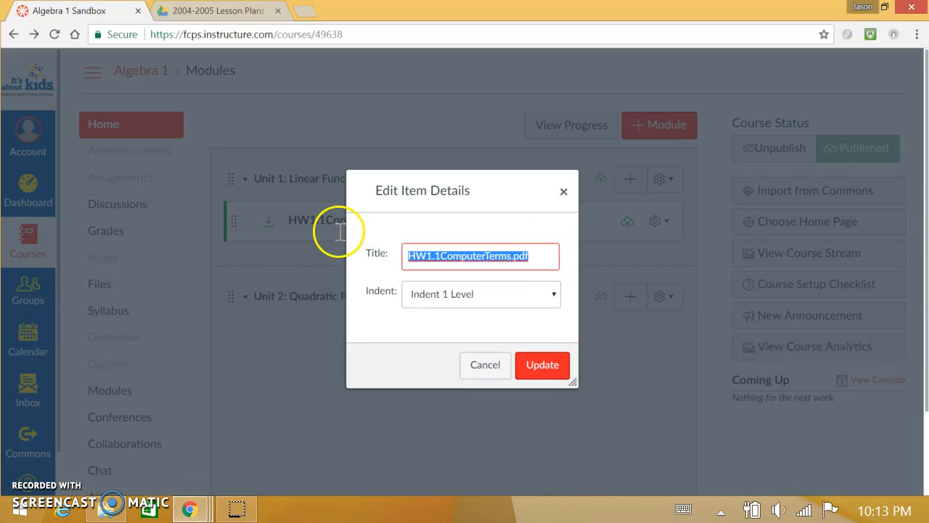
text(First Homework)
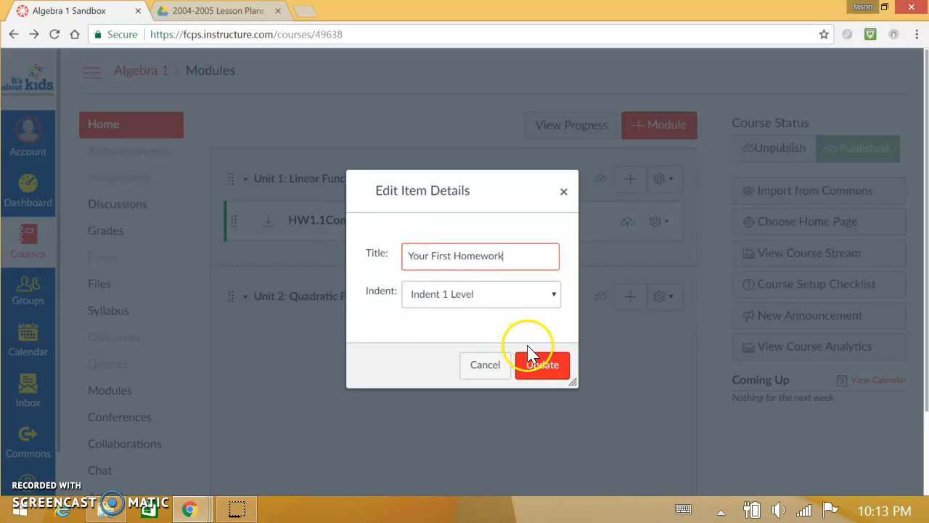
click(537, 363)
click(656, 222)
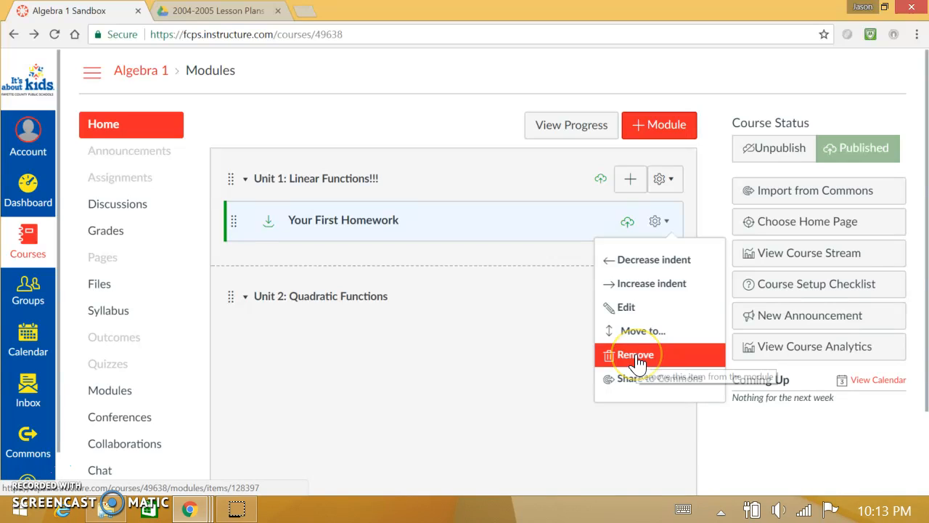
click(446, 380)
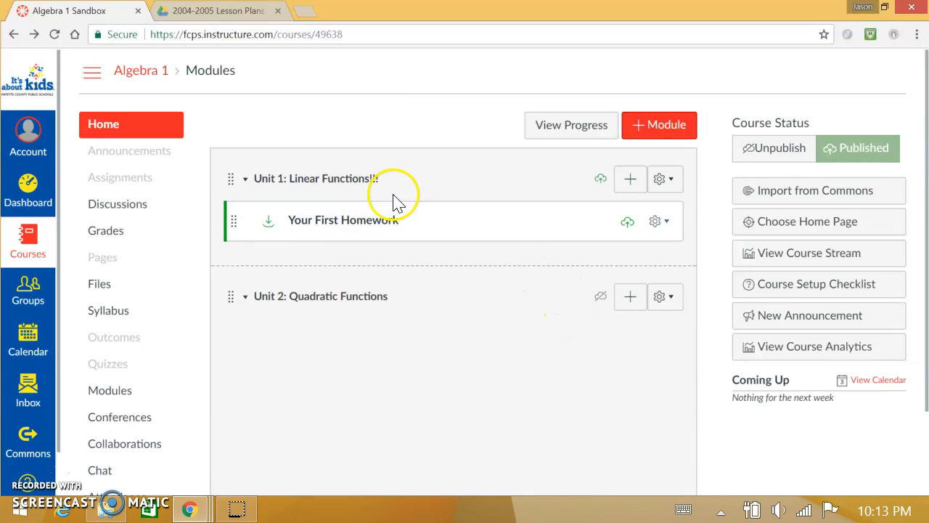
click(630, 298)
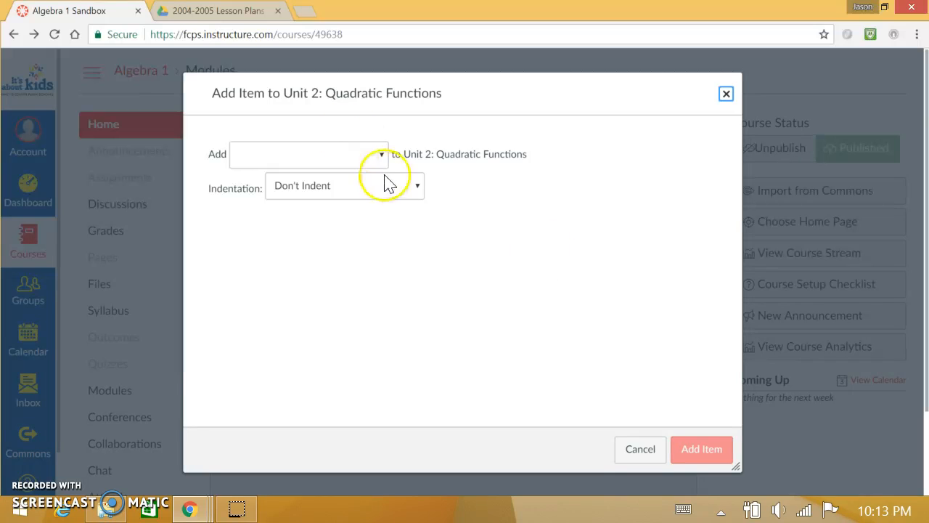
click(383, 155)
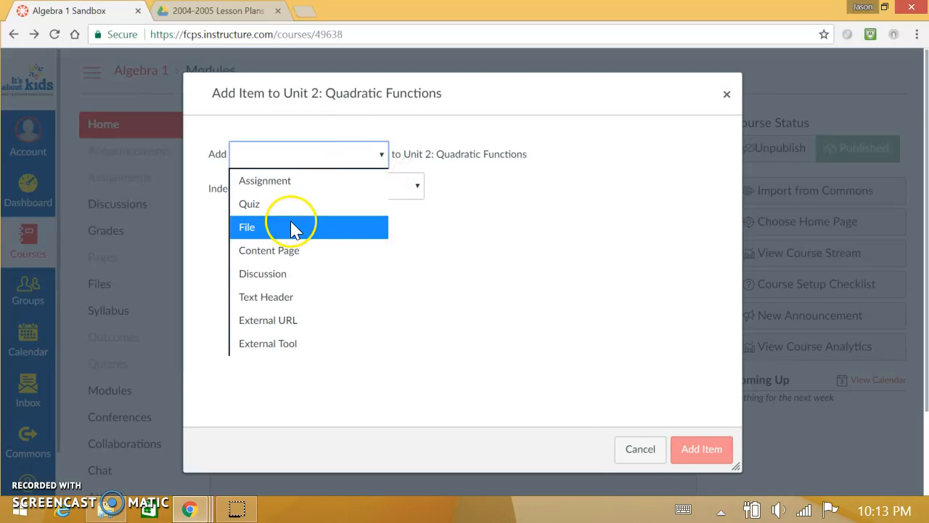
click(628, 446)
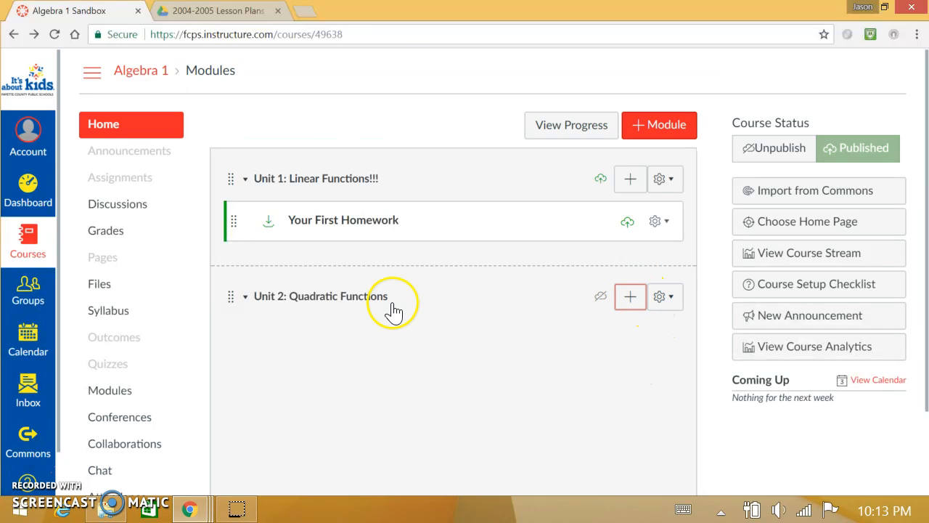
Add Binary Bingo !!! from the SchoolStuff folder as a new file item in Unit 2: Quadratic Functions, stored in course files.
click(630, 299)
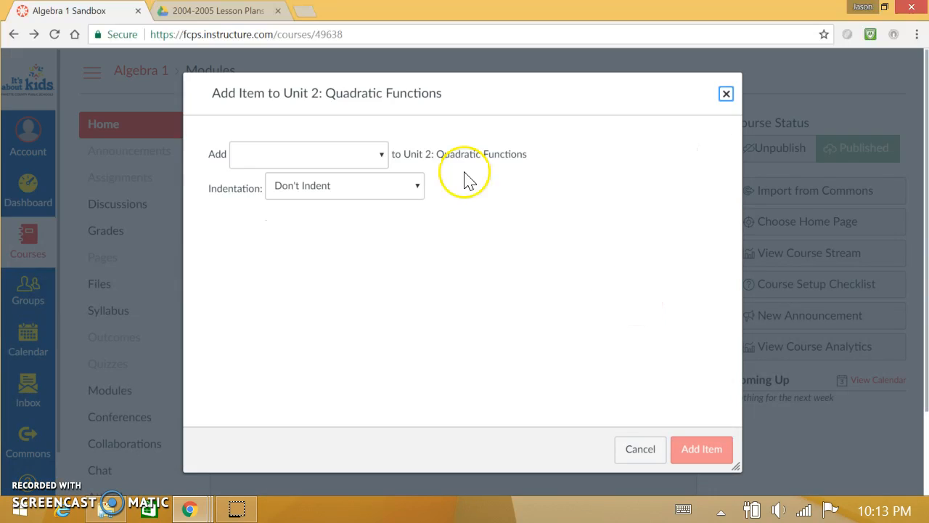
click(381, 155)
click(310, 225)
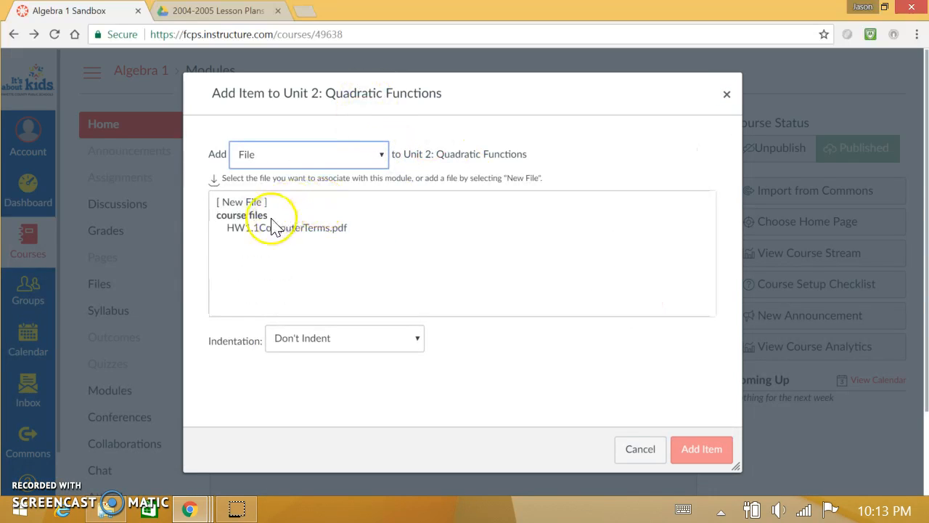
click(242, 206)
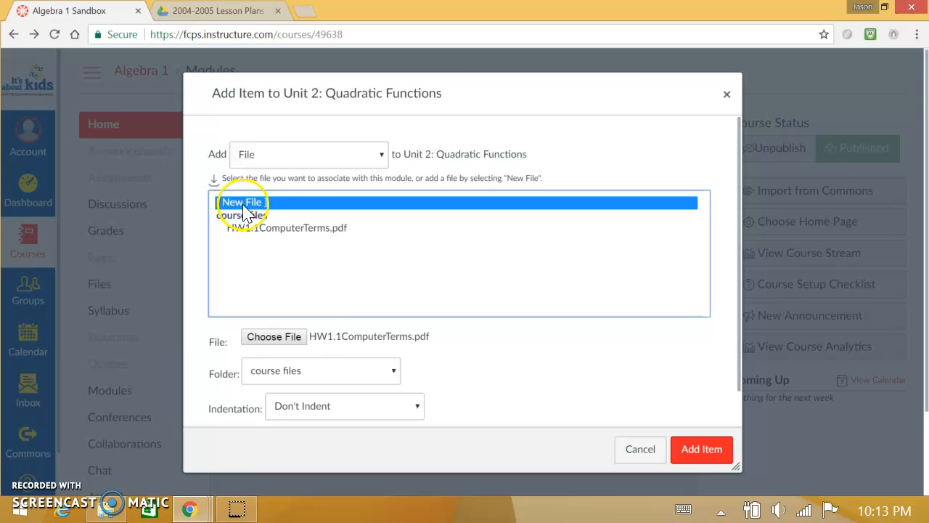
click(290, 337)
click(179, 109)
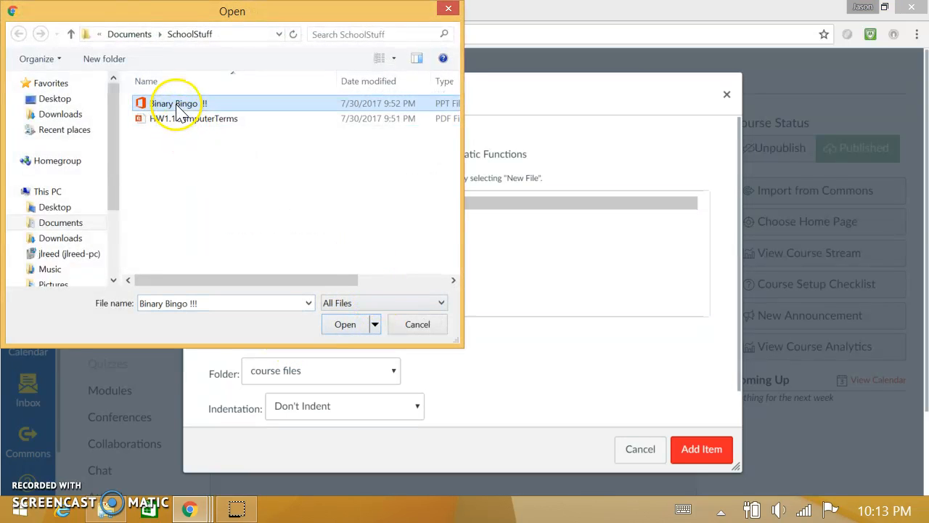
double_click(171, 110)
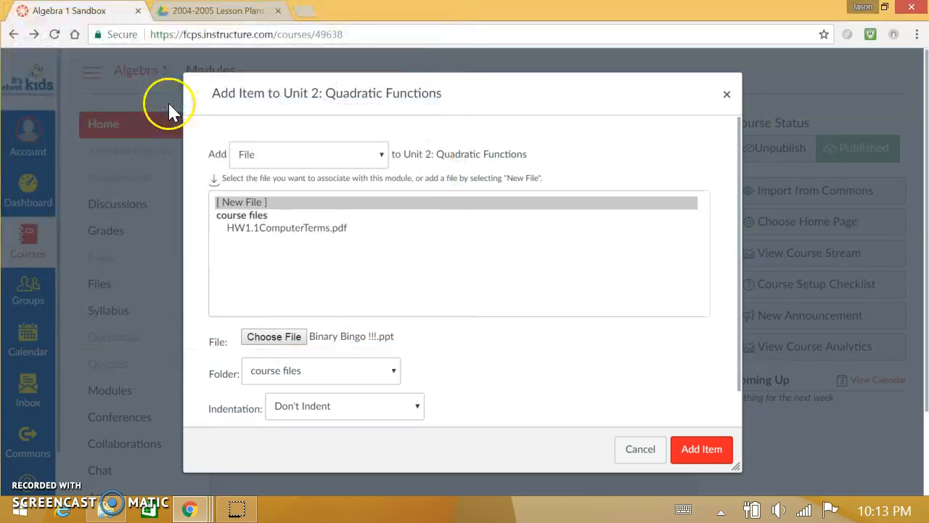
click(695, 449)
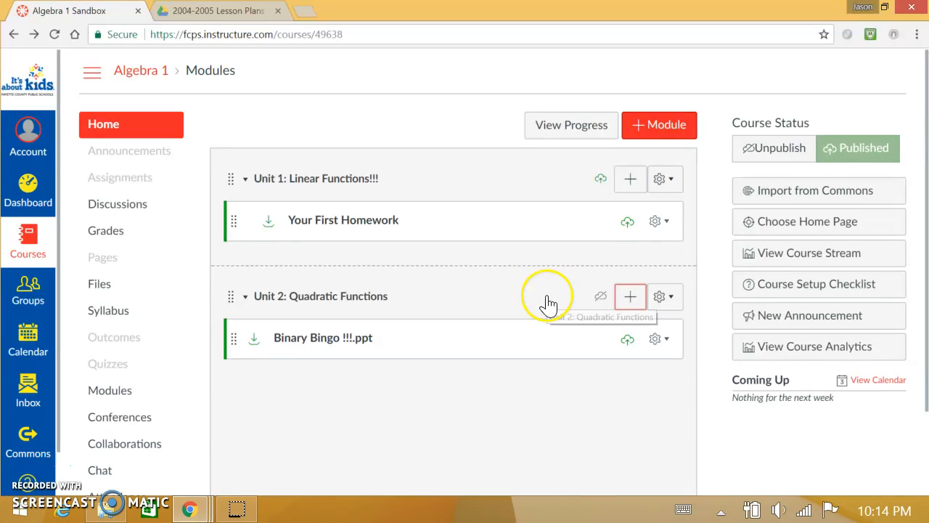
Open the Algebra 1 course settings and switch to Student View.
scroll(290, 294, down, 2)
click(108, 474)
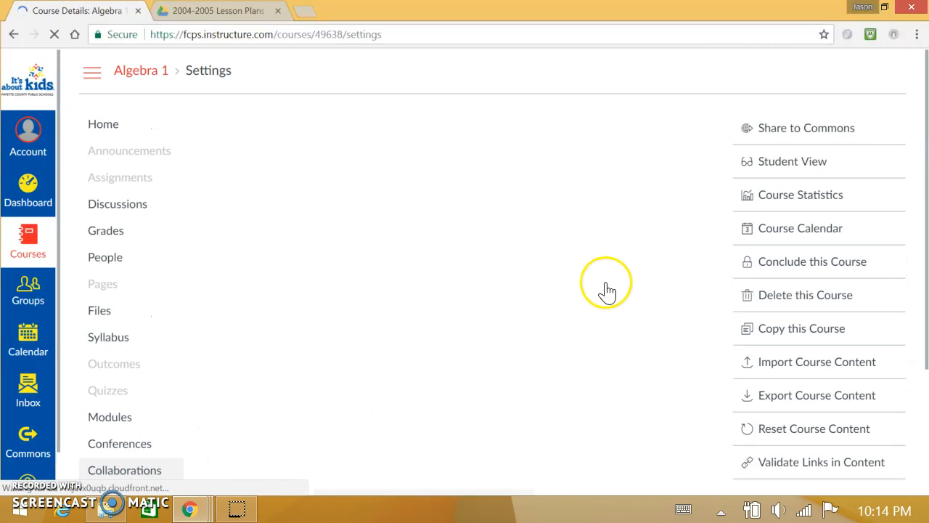
click(811, 162)
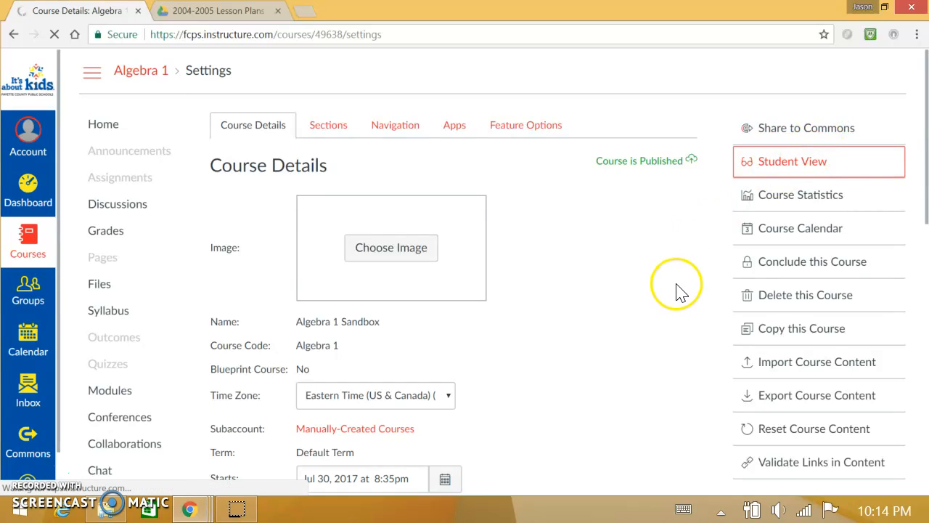